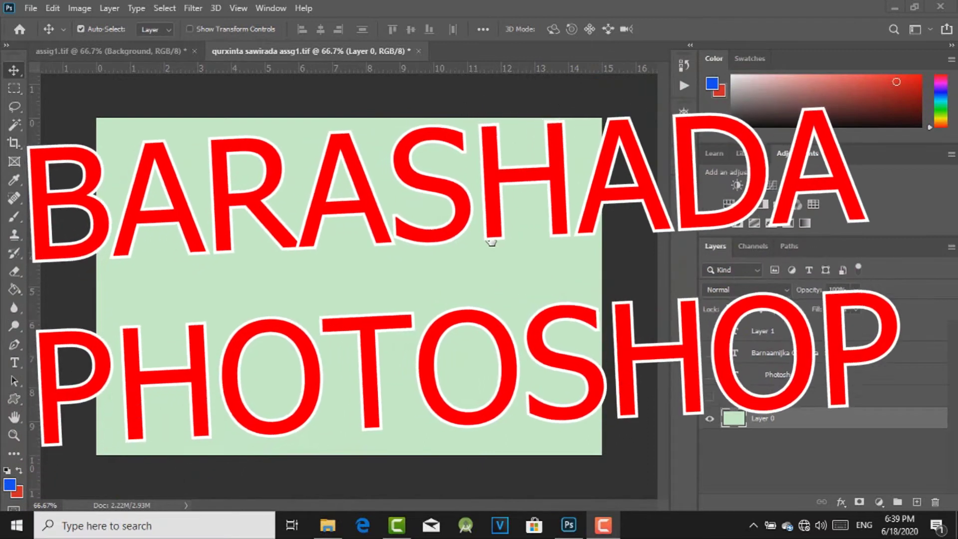
Step: Open File > New to start a new document
click(31, 8)
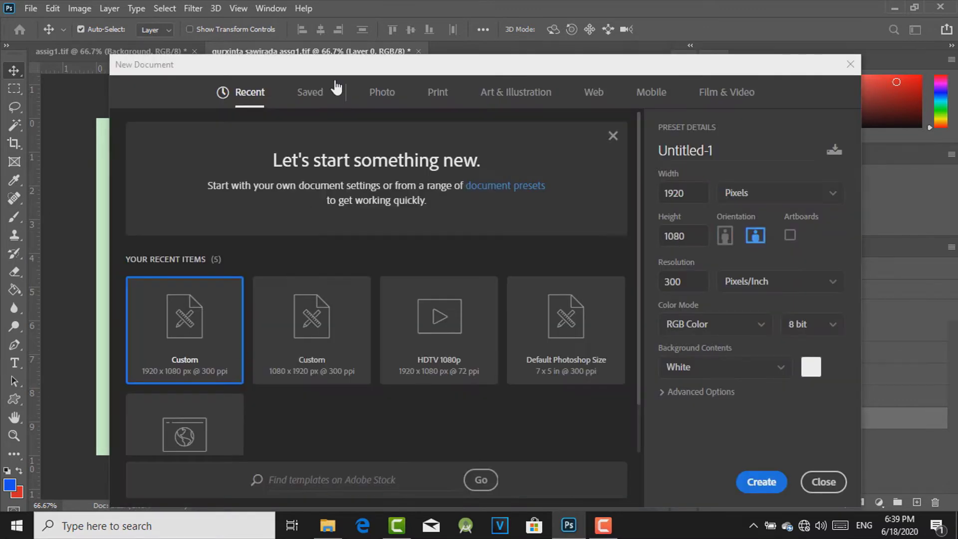
Step: Browse the Saved, Print, Art & Illustration, Web and Film & Video document presets
click(310, 92)
click(437, 92)
click(488, 95)
click(594, 91)
click(727, 92)
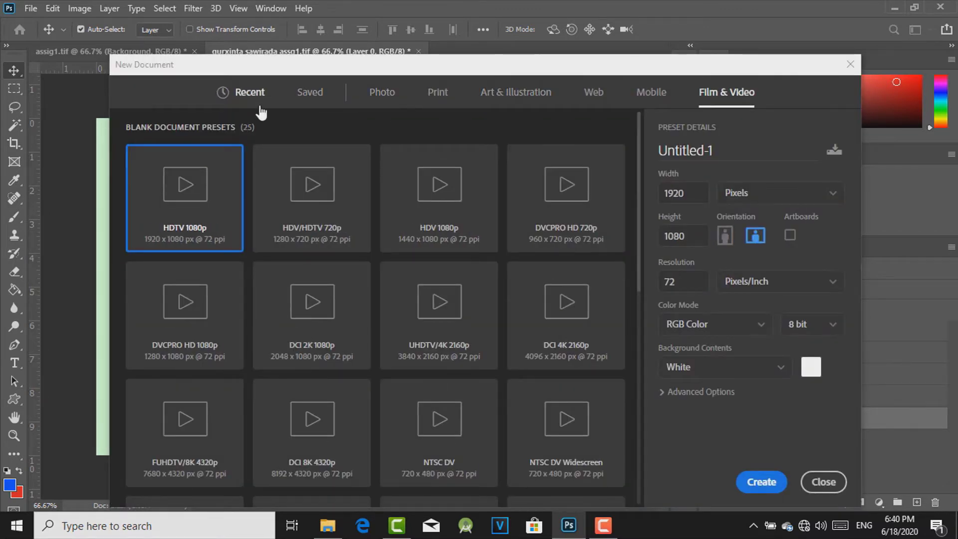
Step: Create a blank white 1920×1080, 300 ppi document from the recent Custom preset
click(259, 106)
click(778, 192)
click(830, 280)
click(808, 302)
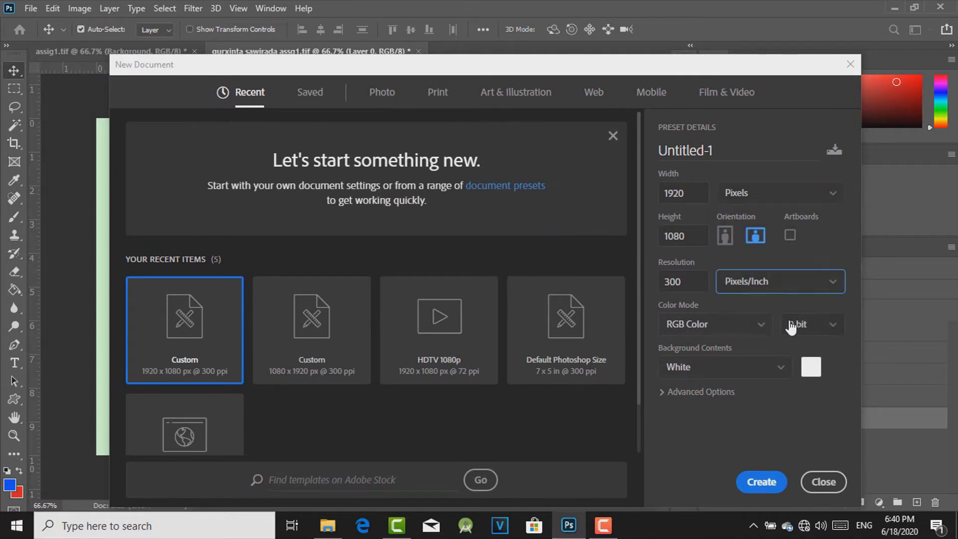
click(791, 369)
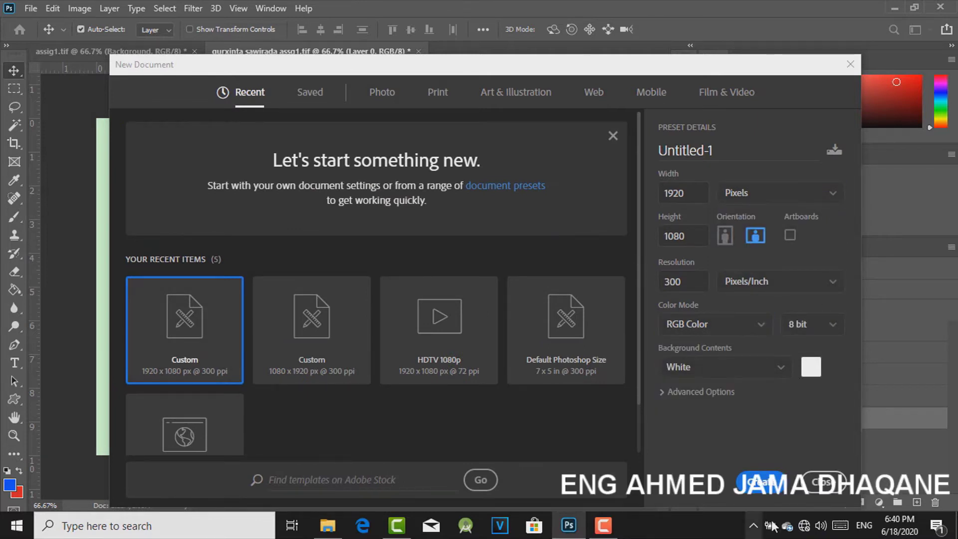
click(763, 483)
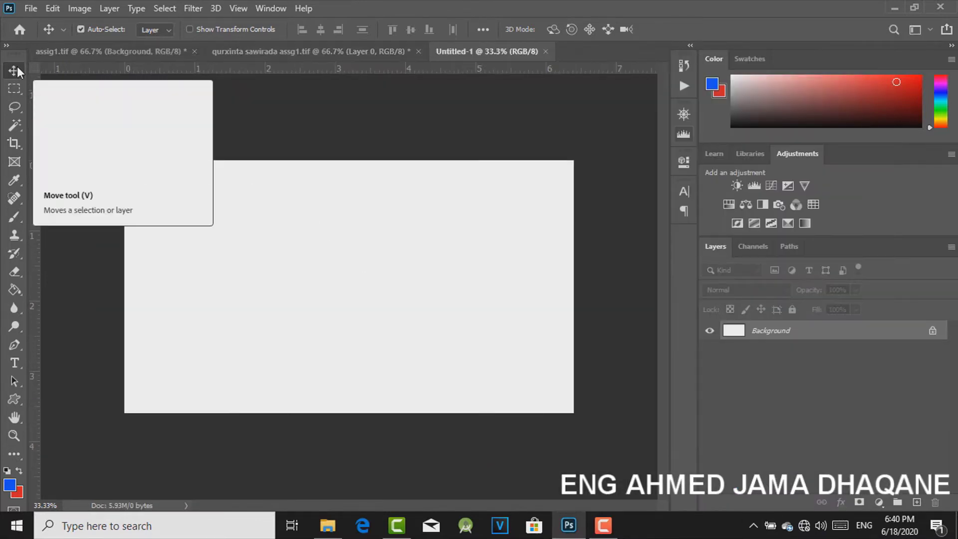
Step: Try a gradient across the canvas, then undo it
right_click(14, 289)
click(60, 284)
drag(186, 235, 456, 365)
key(ctrl+z)
right_click(14, 289)
click(60, 285)
Step: Draw a blue rectangle with the Rectangle tool and move it lower on the canvas
right_click(14, 399)
click(64, 394)
drag(211, 223, 457, 323)
click(644, 157)
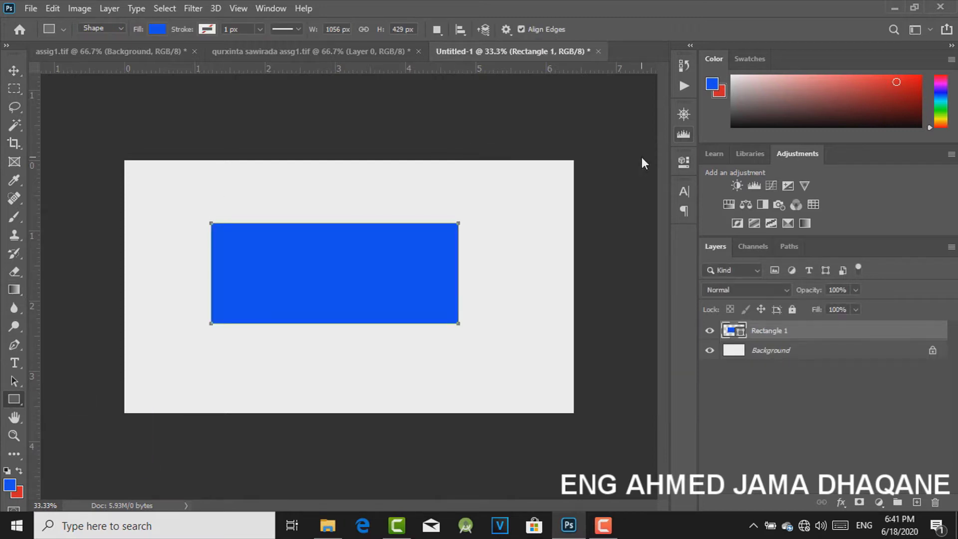
click(14, 70)
mouse_move(269, 229)
mouse_down()
mouse_move(269, 266)
mouse_move(285, 221)
mouse_move(491, 330)
mouse_up()
Step: Marquee-select the rectangle's right part and fill it red with the Paint Bucket
click(14, 89)
drag(391, 270, 393, 274)
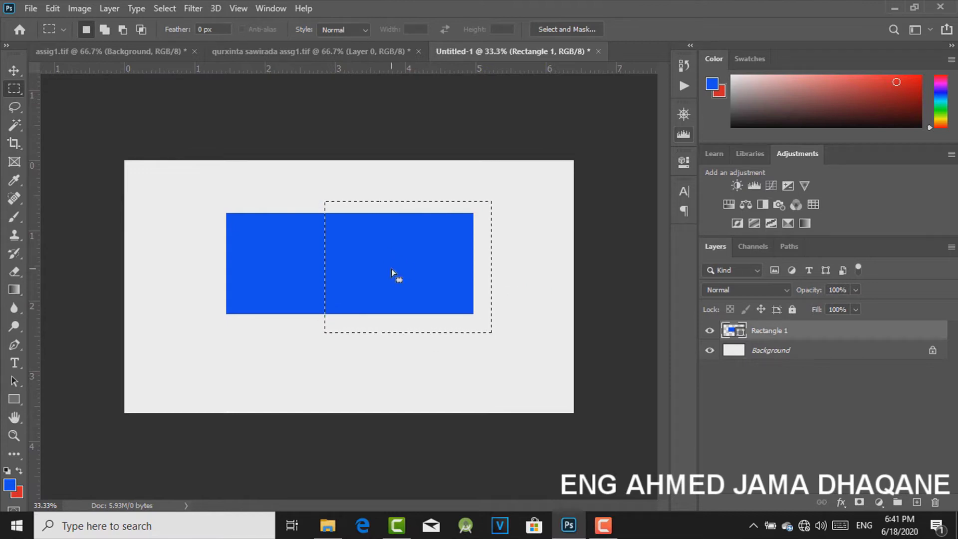
click(14, 271)
right_click(15, 289)
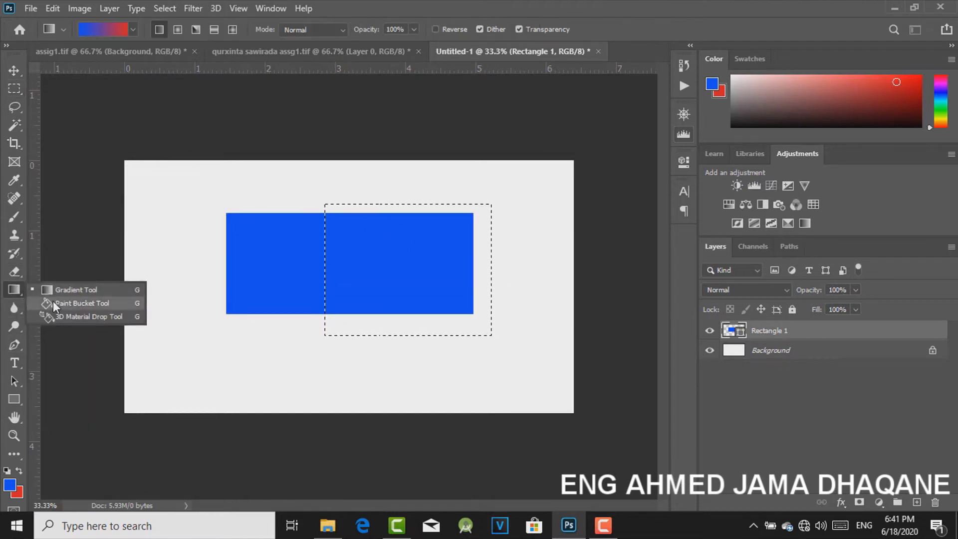
click(53, 299)
click(429, 269)
click(441, 212)
click(20, 469)
click(399, 274)
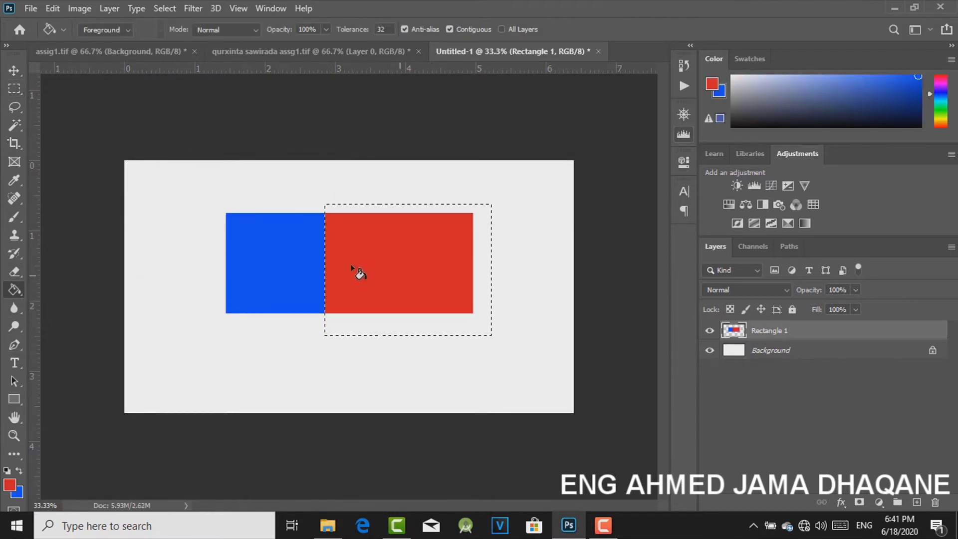
click(15, 107)
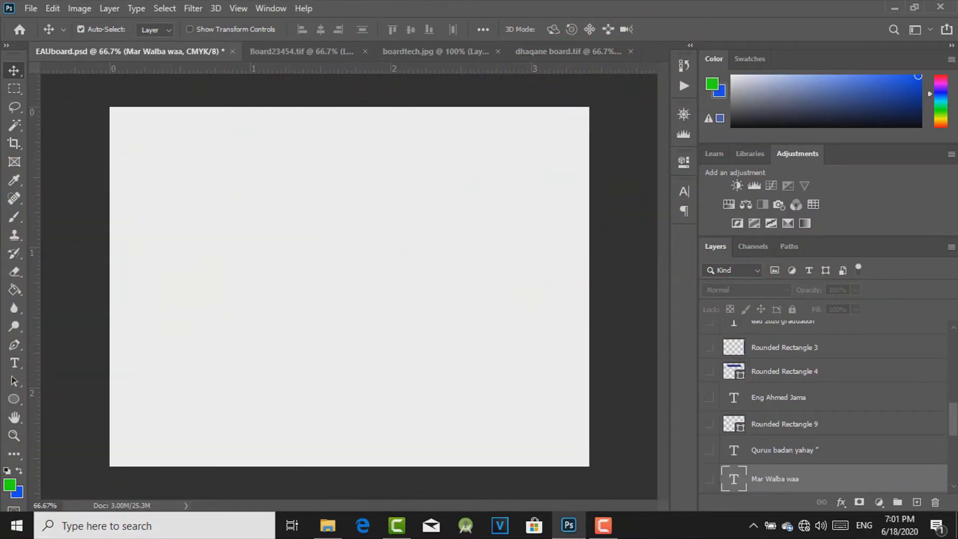
Step: Show the EAU board's lower layers, the Qurux badan yahay and signature lines, and the blue bar
drag(954, 429, 953, 477)
drag(713, 461, 710, 329)
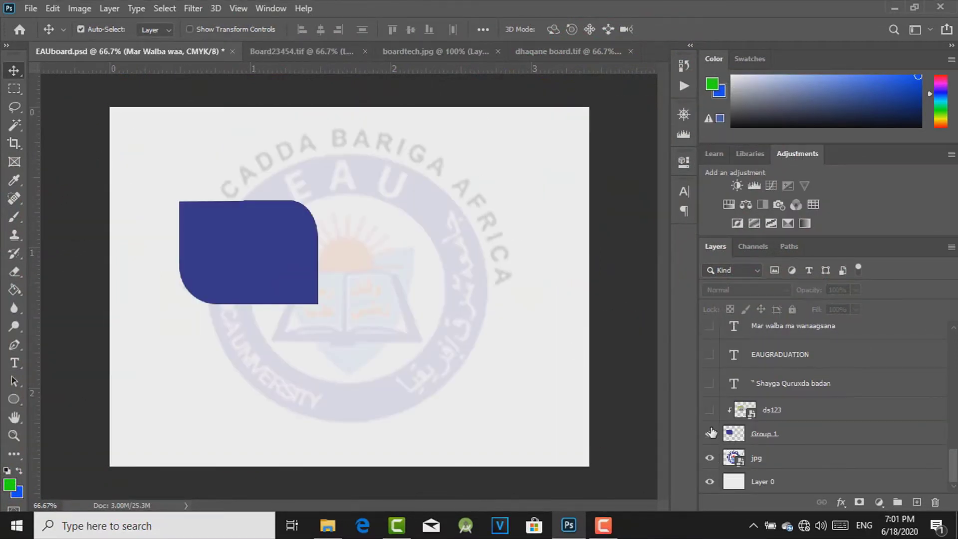
scroll(956, 359, up, 3)
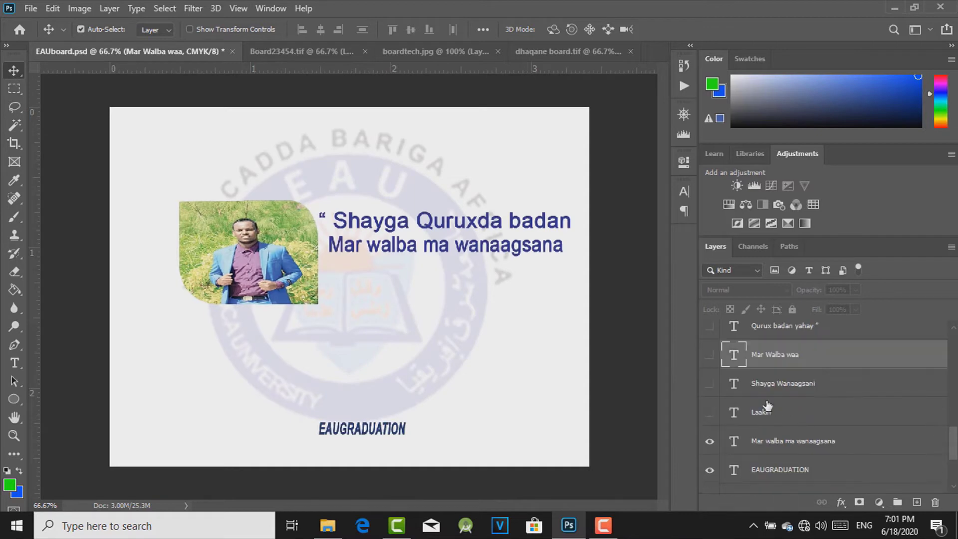
drag(709, 412, 712, 324)
click(709, 325)
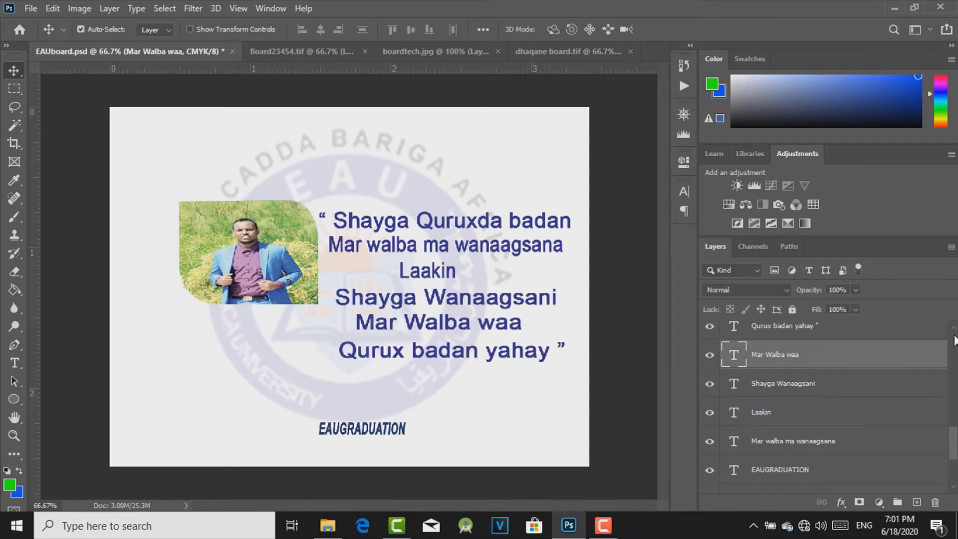
scroll(717, 444, up, 3)
click(753, 419)
drag(709, 417, 710, 341)
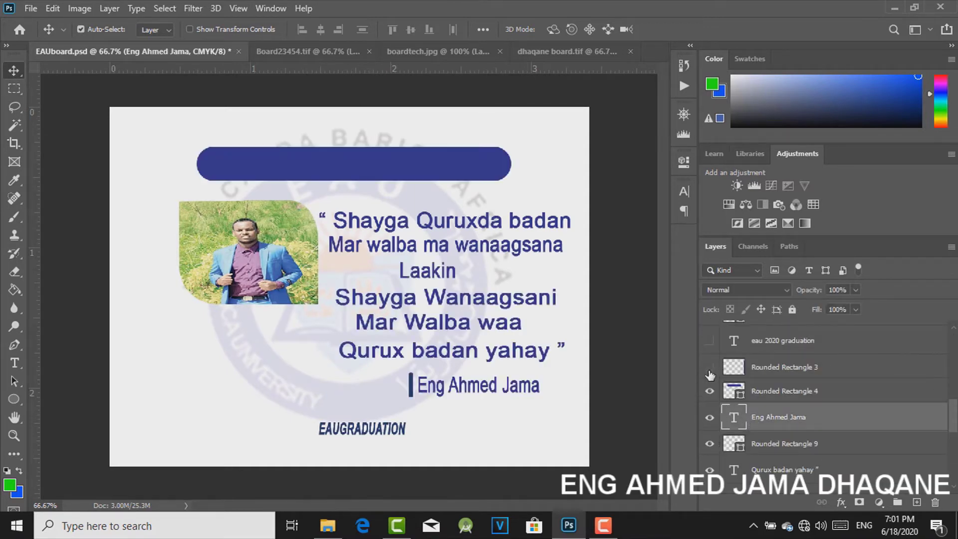
scroll(954, 332, up, 2)
click(709, 372)
Step: Show the EAU logo, anniversary text, title, white bar and bottom line, then Board23454's title, logo and border
click(709, 328)
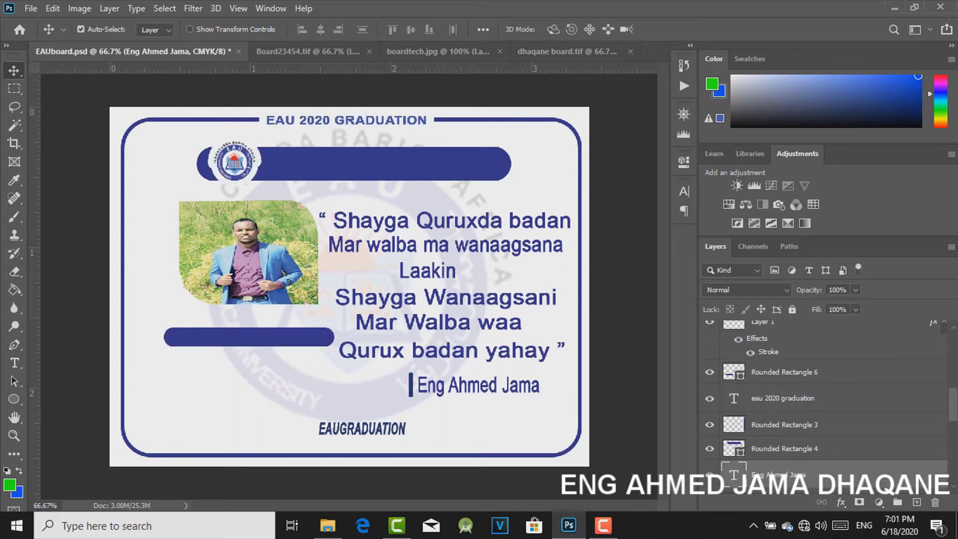
scroll(886, 358, up, 3)
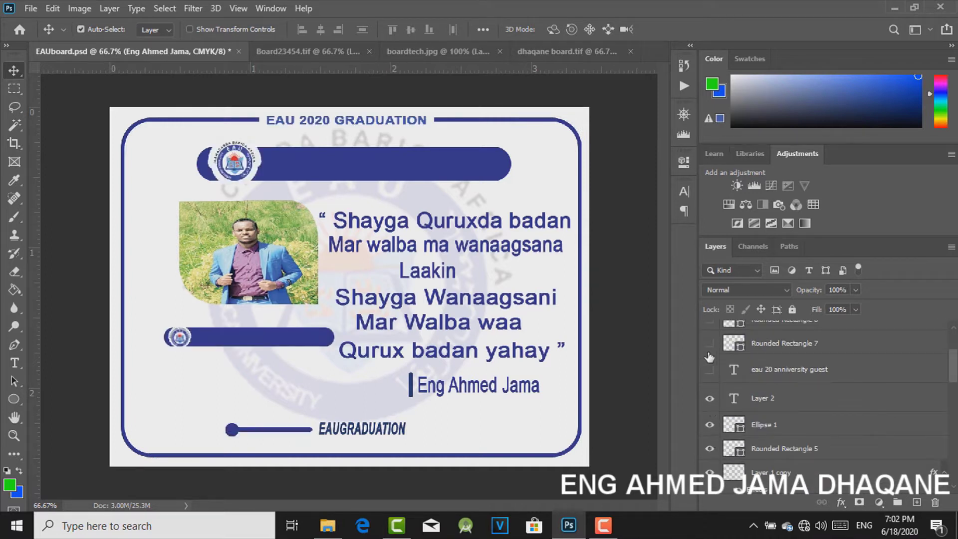
click(710, 369)
scroll(712, 365, up, 3)
click(709, 335)
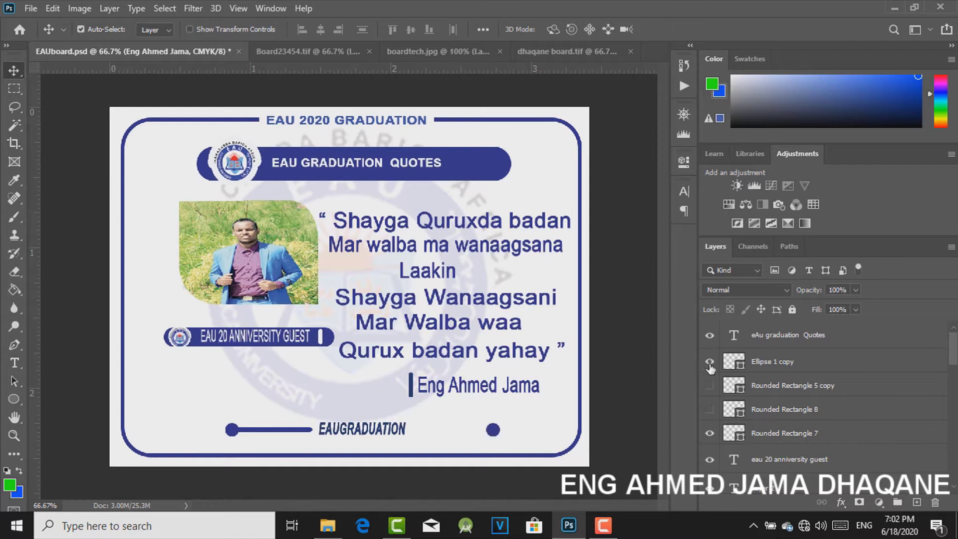
click(709, 385)
click(709, 409)
drag(950, 355, 951, 397)
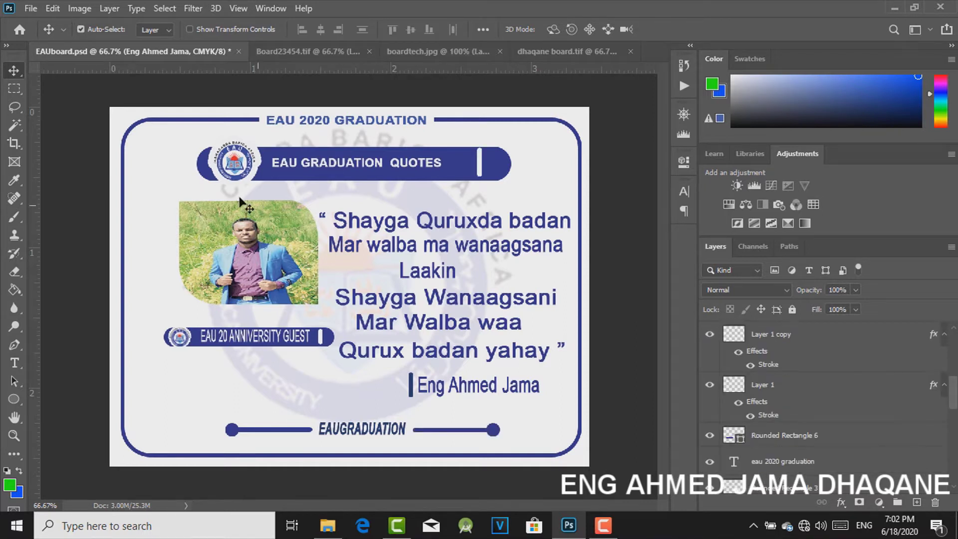
click(307, 52)
drag(709, 438, 708, 343)
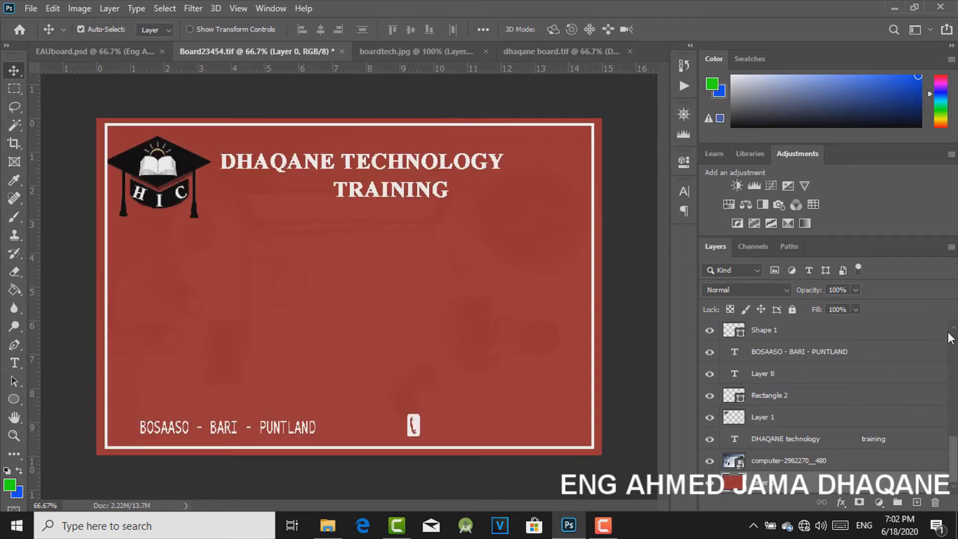
Step: Turn on the remaining Board23454 journalism diploma layers, including REGISTER on the white button
scroll(950, 338, up, 3)
drag(709, 417, 709, 330)
scroll(732, 345, up, 1)
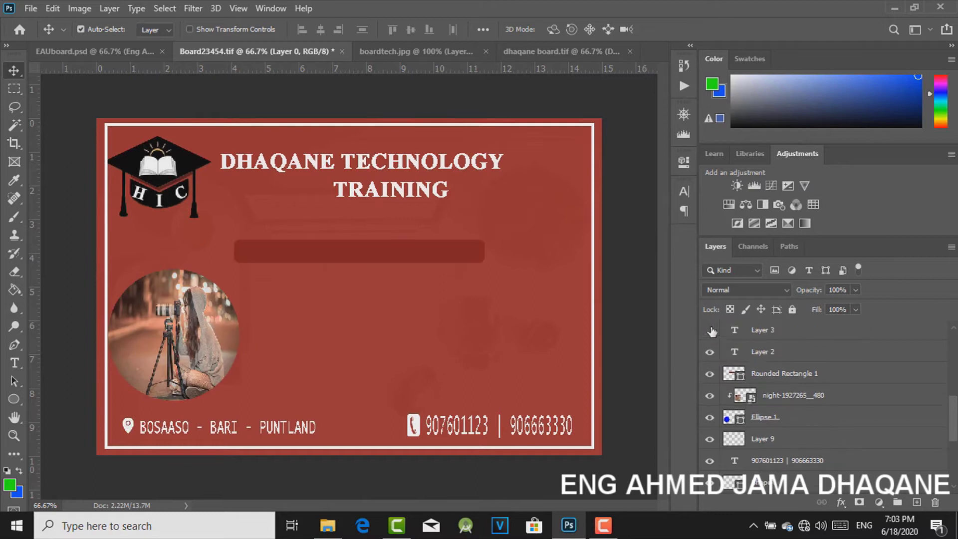
scroll(712, 331, up, 3)
drag(709, 416, 712, 333)
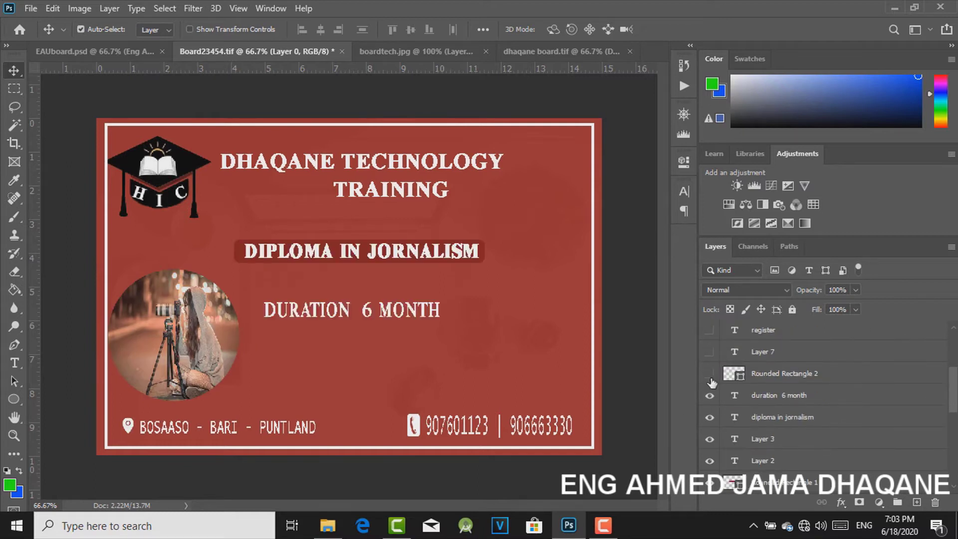
click(710, 330)
scroll(954, 334, up, 2)
scroll(954, 331, up, 2)
mouse_move(709, 352)
mouse_down()
mouse_move(709, 331)
mouse_move(718, 366)
mouse_up()
scroll(709, 338, up, 2)
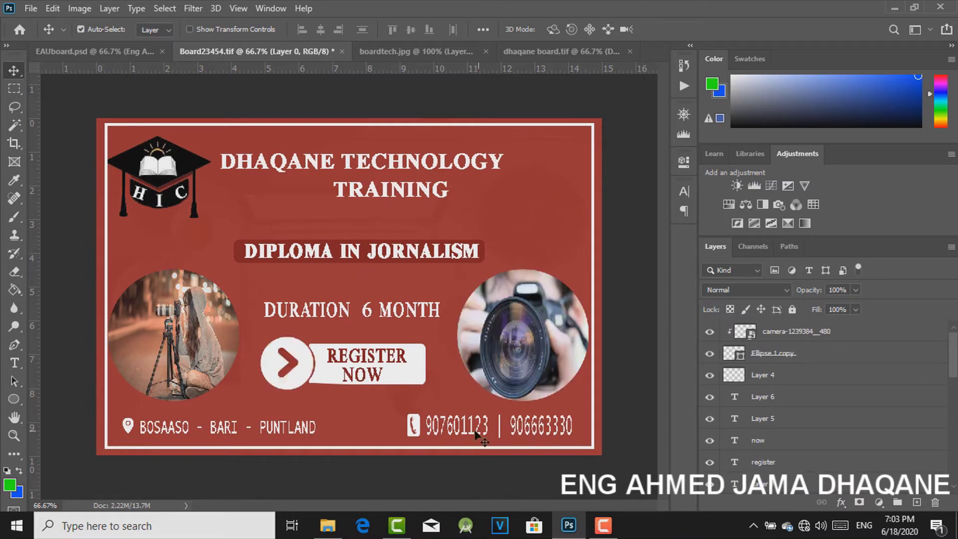
Step: Switch to boardtech.jpg and show its technology board image layer
click(418, 54)
click(14, 217)
click(14, 70)
click(710, 337)
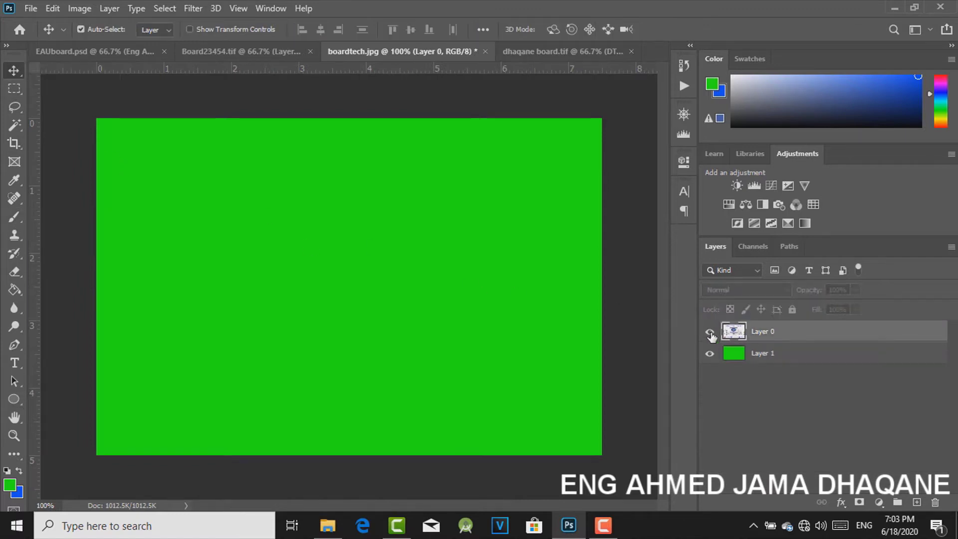
Step: In dhaqane board.tif, show the classroom photo, blue frame and DT logo layers
click(573, 51)
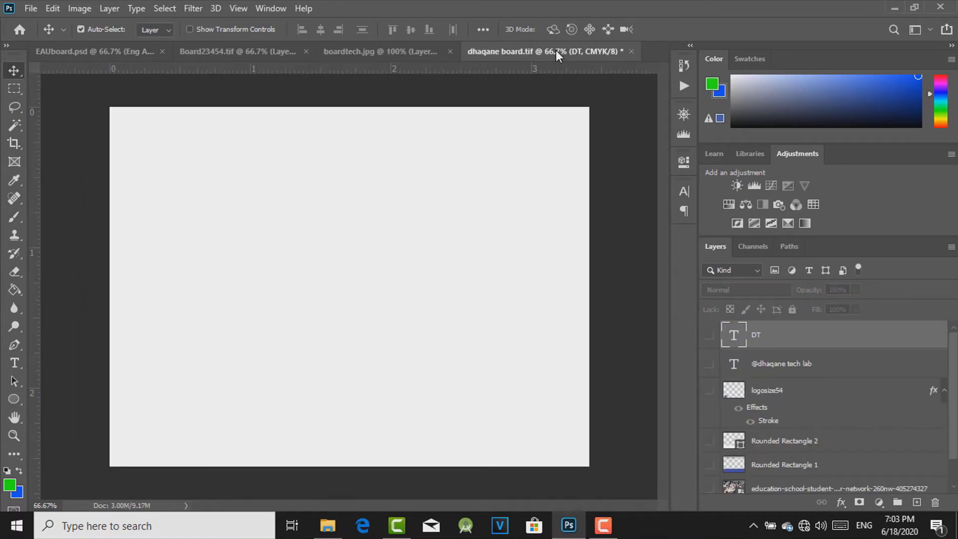
scroll(823, 399, down, 2)
drag(710, 458, 709, 333)
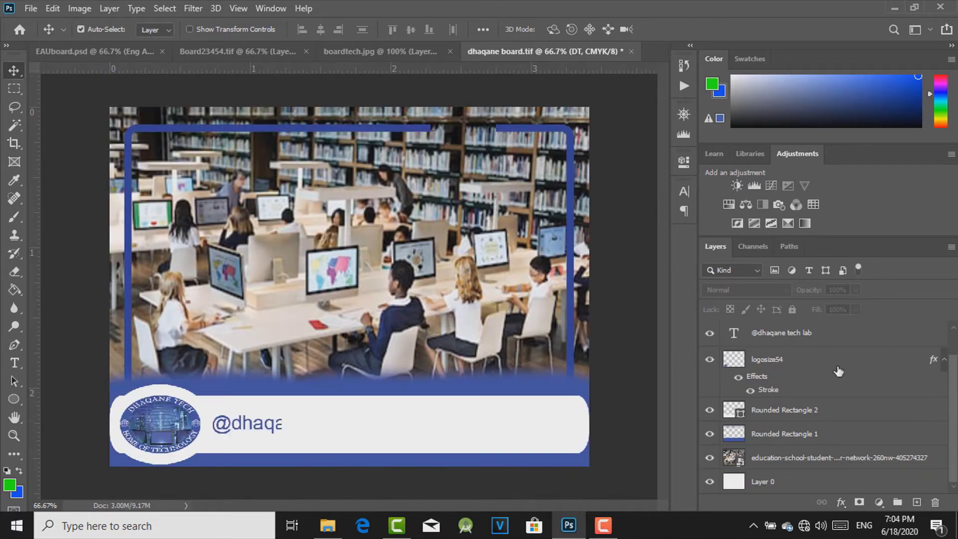
scroll(823, 374, up, 1)
click(709, 335)
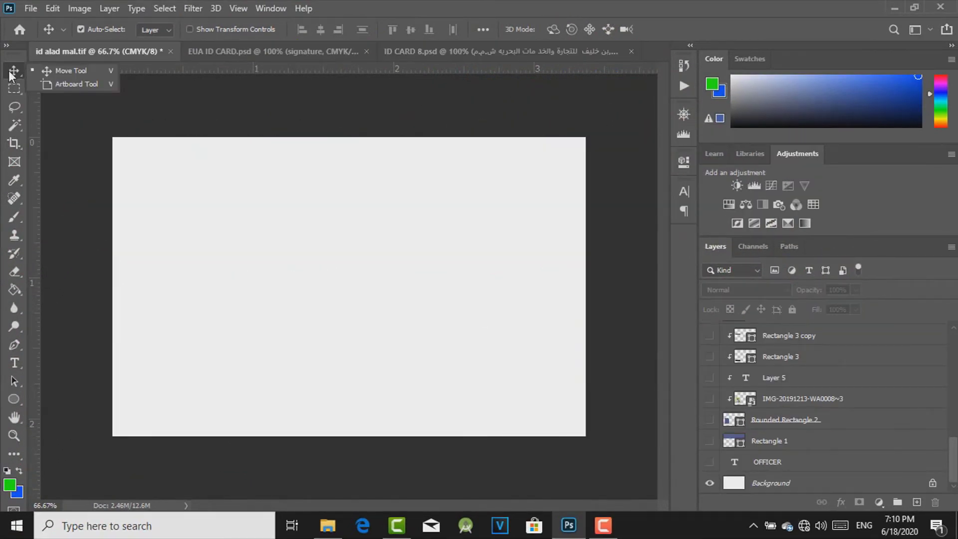
Step: Show the ID card's OFFICER text, banners, photo and header layers
drag(709, 461, 709, 335)
drag(953, 337, 954, 332)
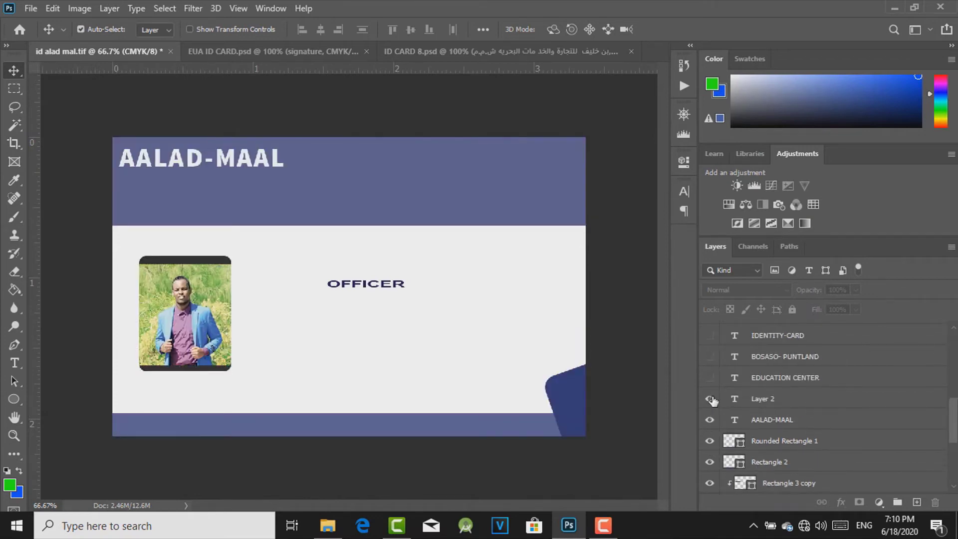
scroll(953, 332, up, 2)
drag(709, 398, 704, 364)
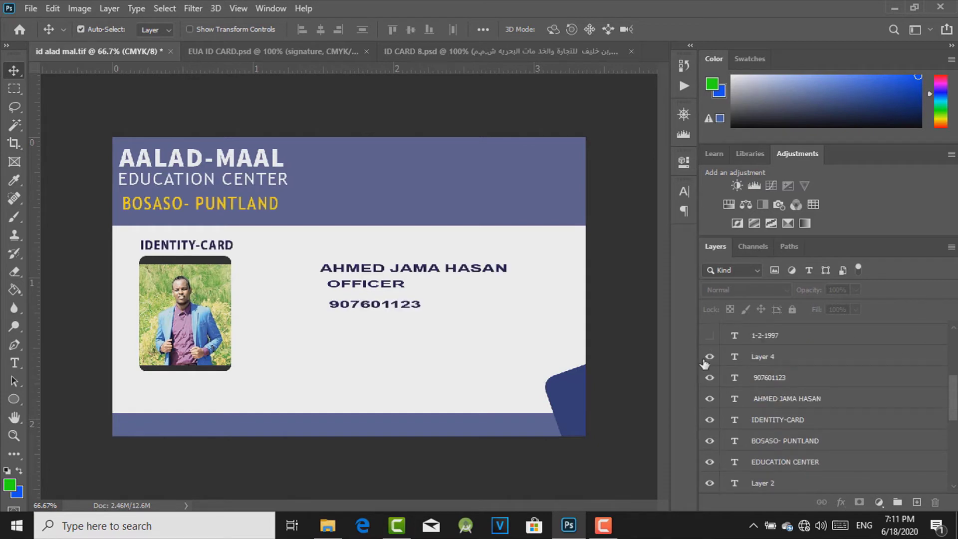
drag(953, 353, 954, 335)
drag(709, 398, 709, 335)
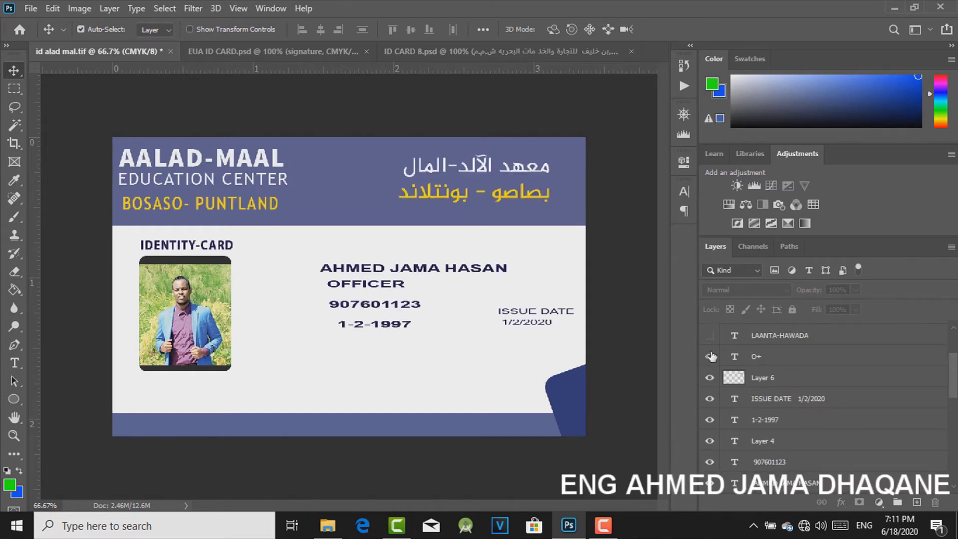
scroll(953, 339, up, 2)
Step: Show the ID number, the NAME…RESIDENCY field labels and the VALID UNTILL date
click(710, 394)
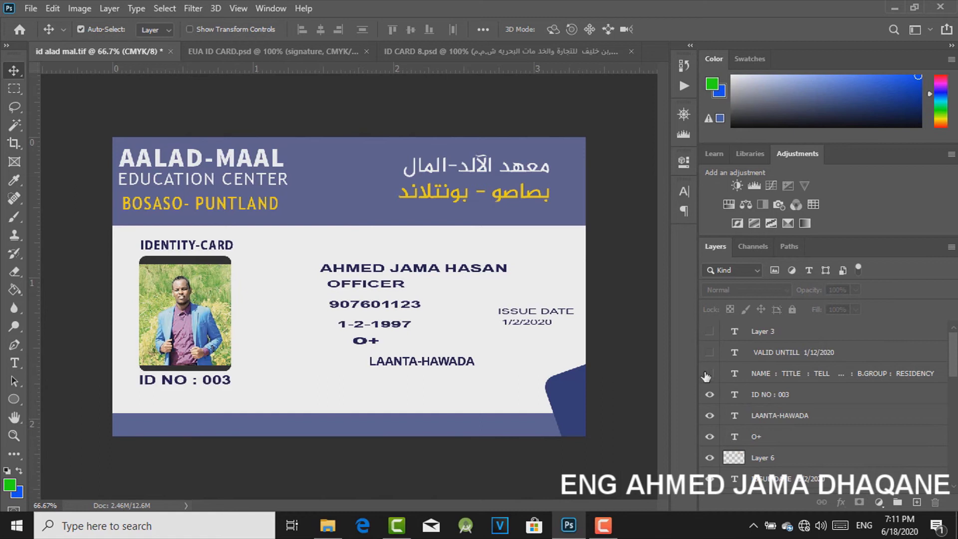
drag(706, 376, 709, 335)
scroll(954, 344, down, 5)
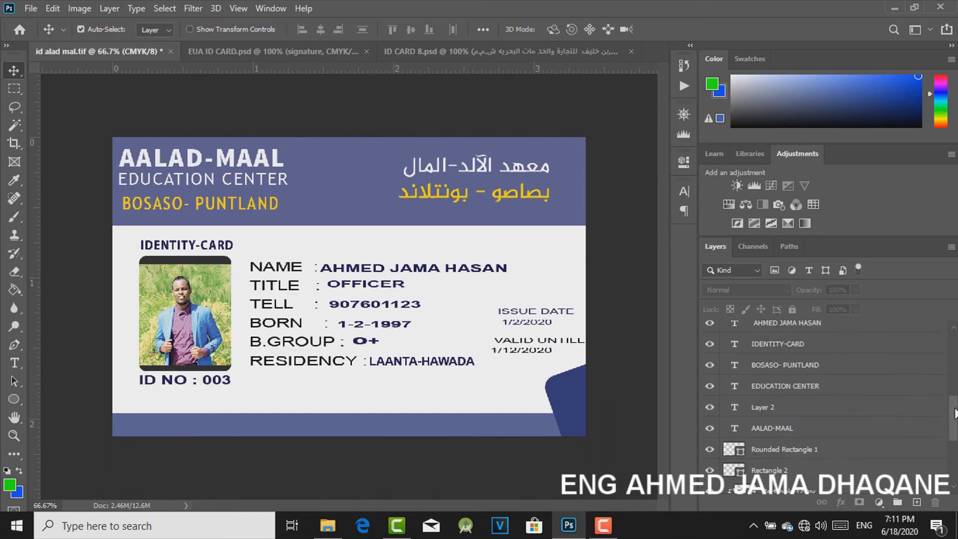
scroll(954, 344, up, 5)
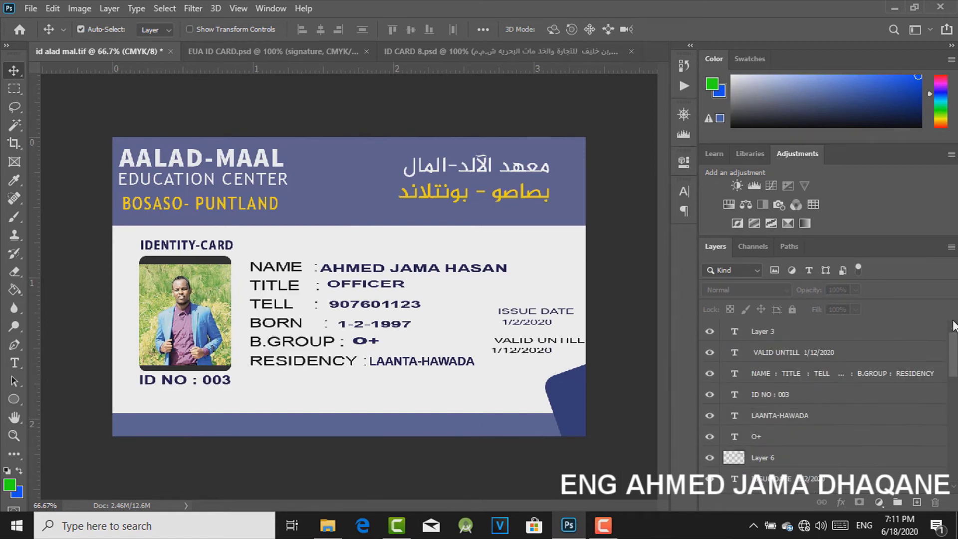
Step: Switch to EUA ID CARD.psd and turn on its green bar, ID number, signature, STUDENT CARD and expiry layers
click(270, 51)
scroll(953, 368, down, 5)
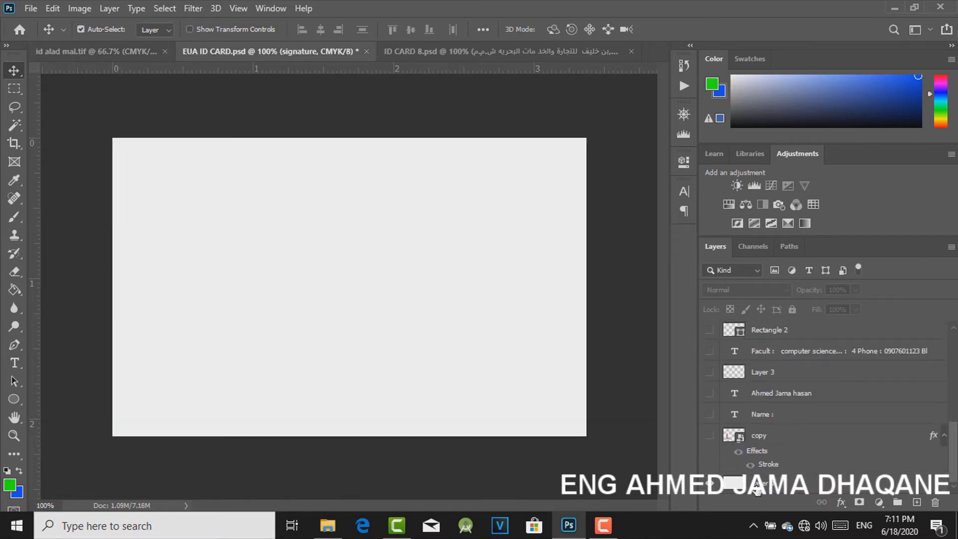
drag(709, 435, 709, 346)
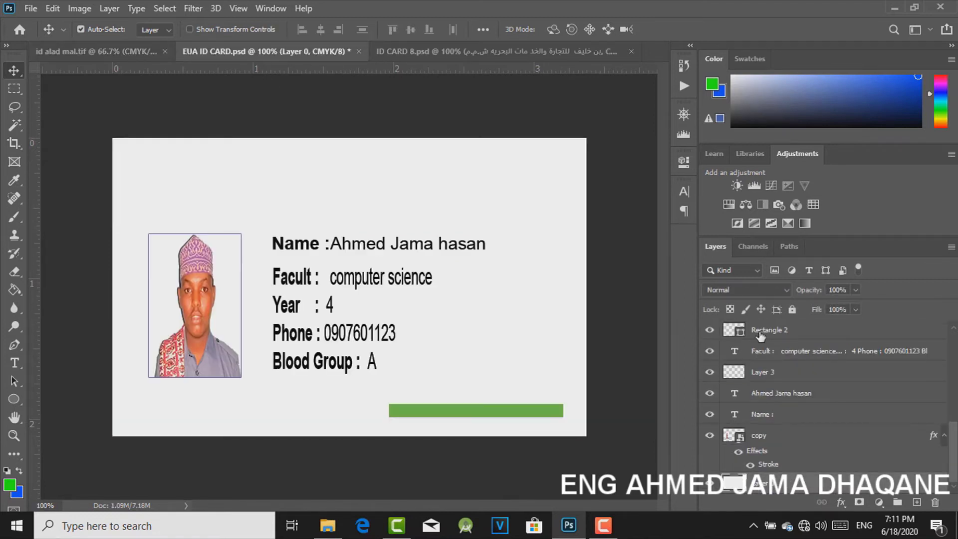
drag(709, 345, 710, 393)
scroll(952, 333, up, 3)
scroll(793, 340, up, 2)
scroll(952, 327, up, 2)
drag(709, 335, 712, 378)
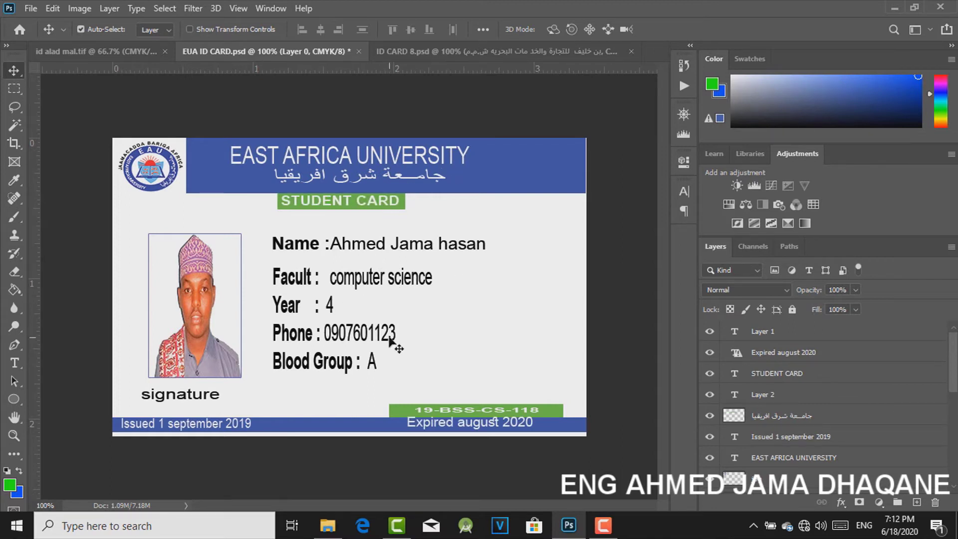
Step: Switch to ID CARD 8.psd and show the blue panel, logo and lower layers
click(593, 51)
scroll(952, 414, up, 2)
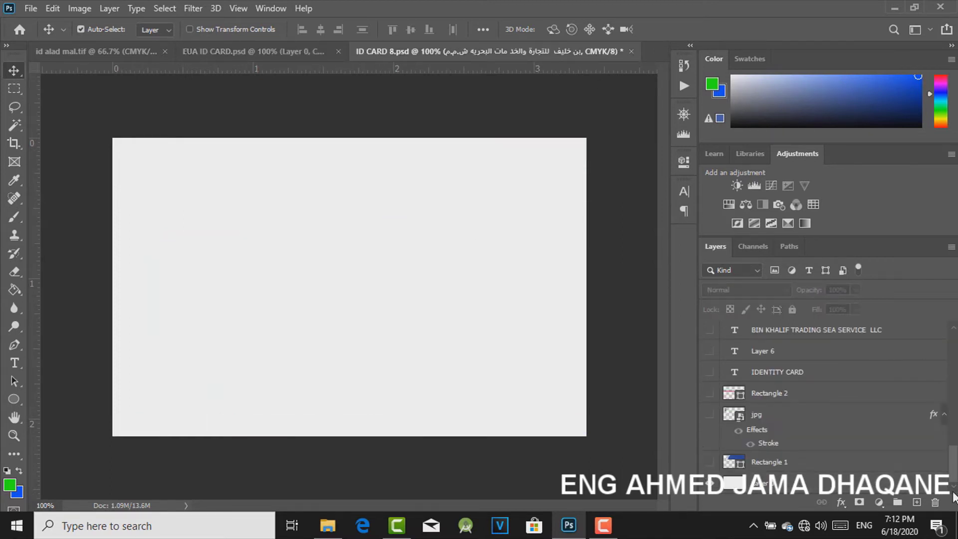
drag(709, 461, 708, 432)
drag(708, 393, 709, 329)
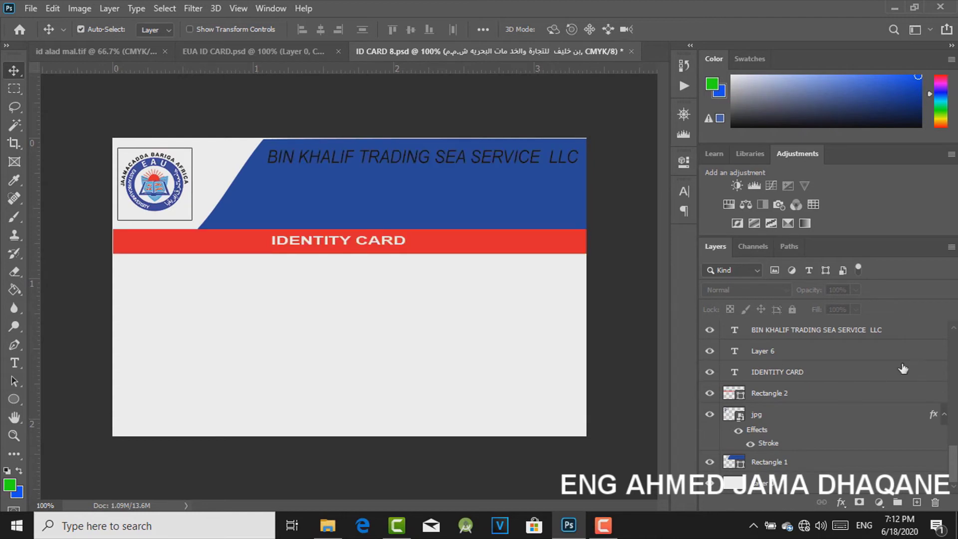
scroll(877, 381, up, 1)
scroll(816, 407, up, 2)
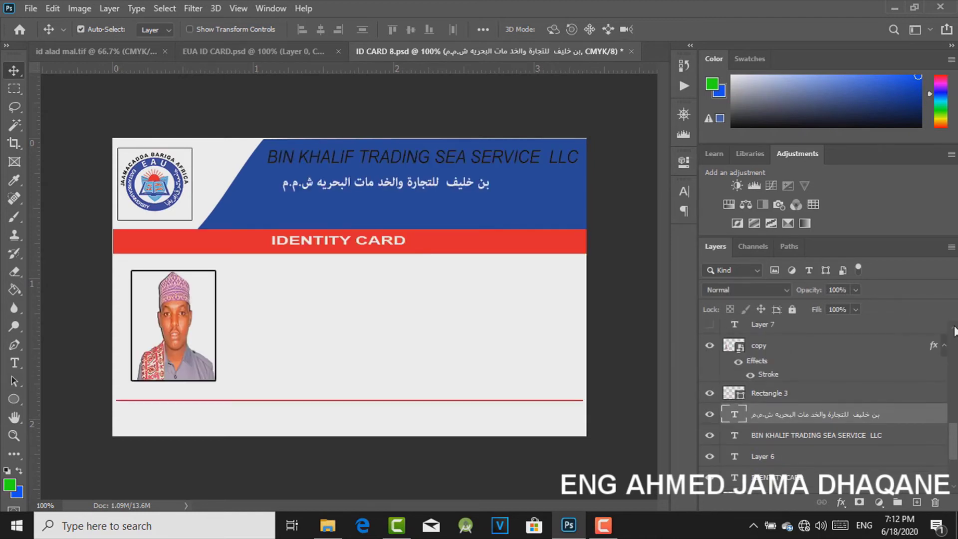
scroll(953, 332, up, 2)
scroll(949, 333, up, 3)
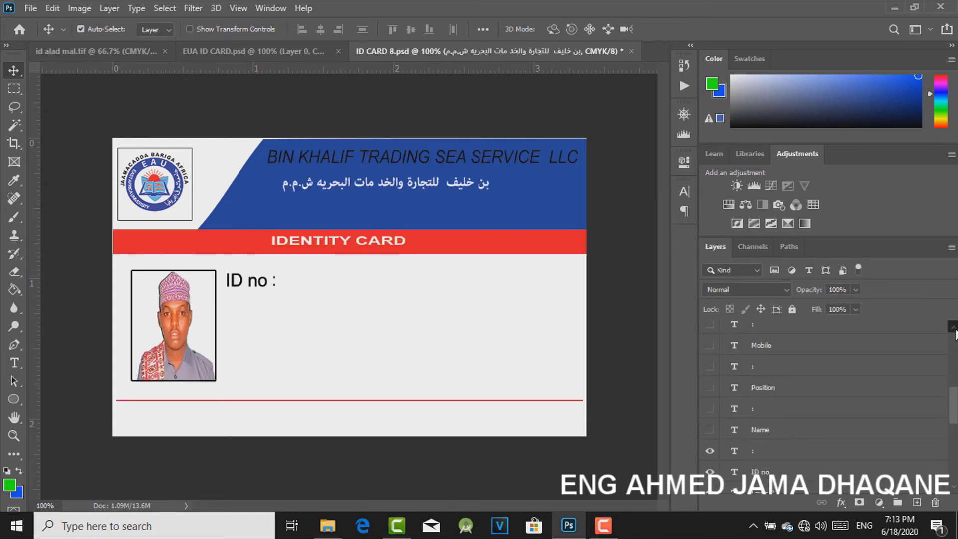
Step: Show the card's remaining layers, including the blue Expired date 2020 box
drag(708, 450, 709, 324)
scroll(921, 346, up, 3)
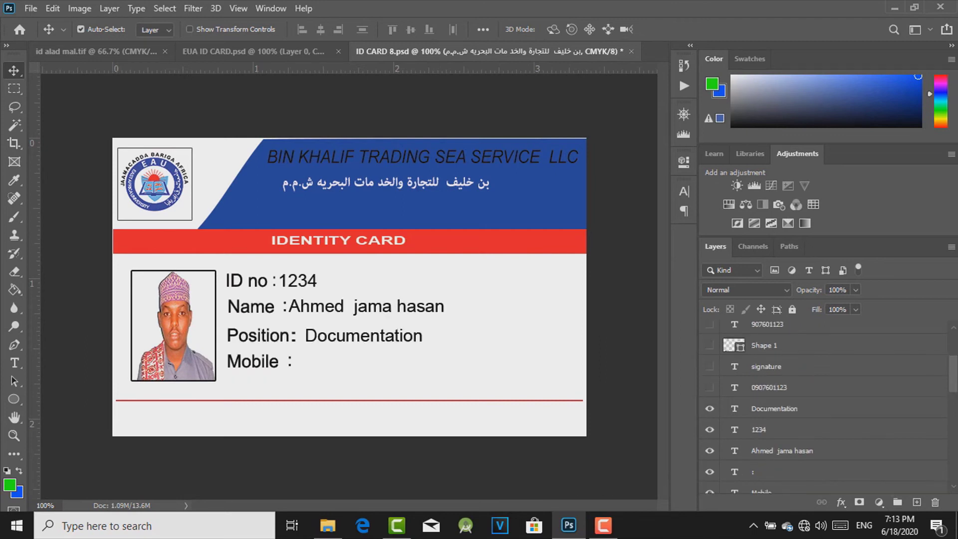
scroll(709, 349, up, 3)
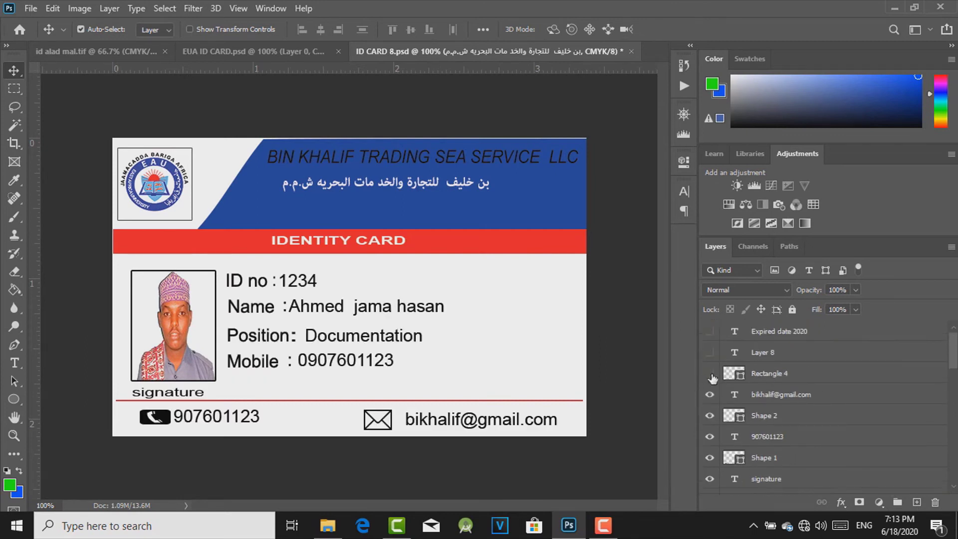
click(709, 373)
drag(953, 364, 955, 481)
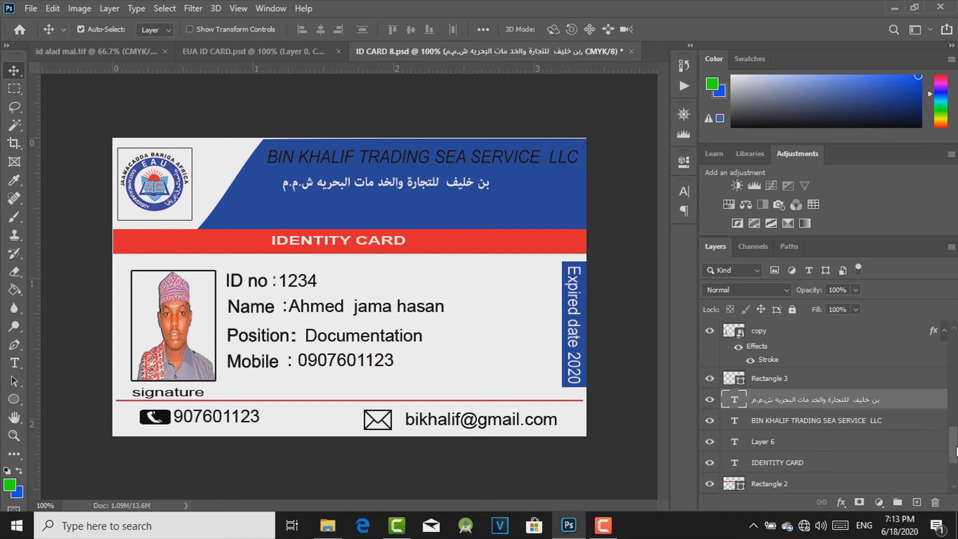
scroll(848, 399, up, 3)
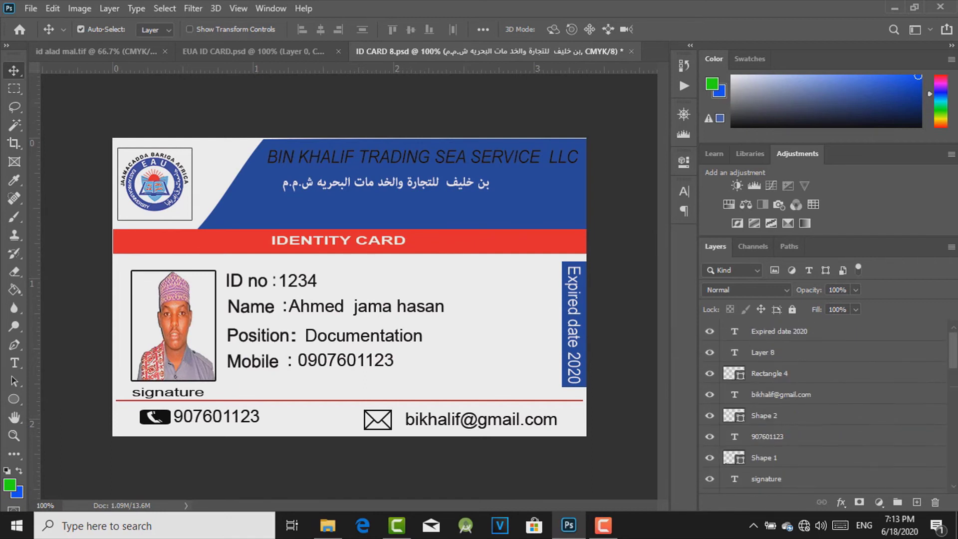
scroll(848, 399, down, 3)
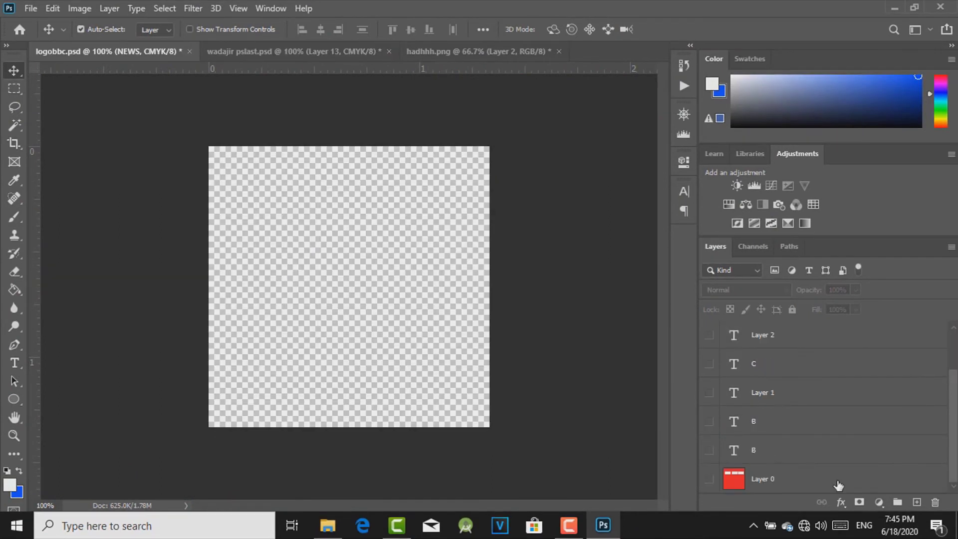
Step: Show the BBC logo with WORLD and NEWS text, then drag the guide off wadajir pslast.psd
right_click(13, 74)
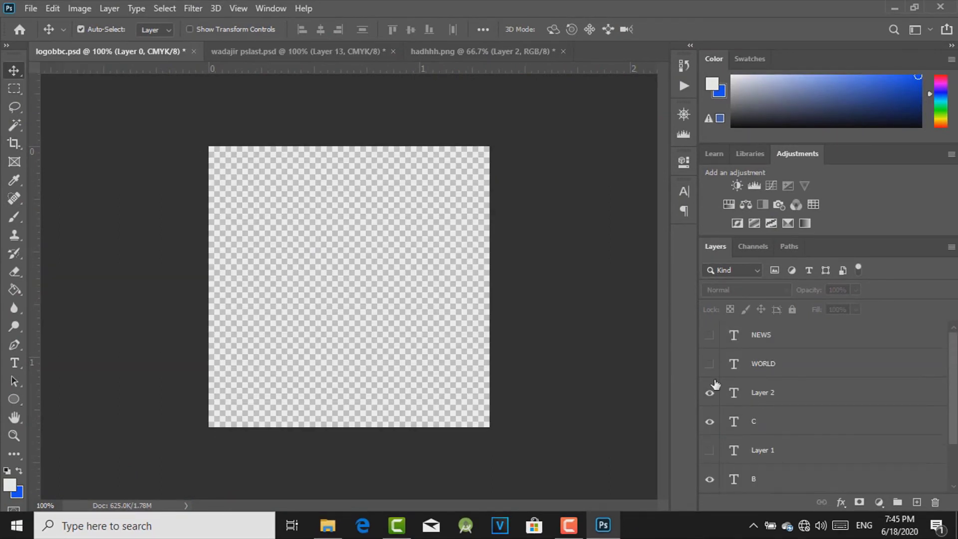
click(710, 386)
scroll(823, 399, up, 2)
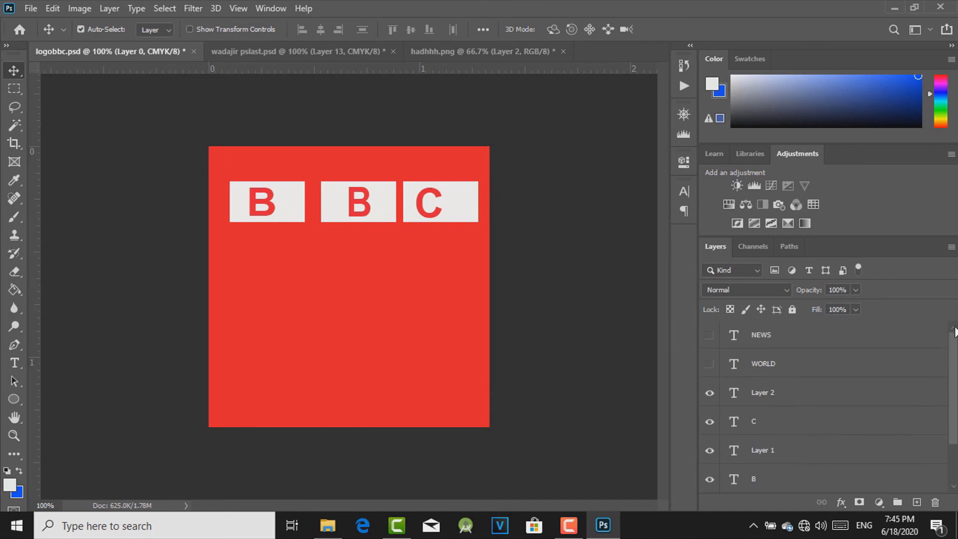
click(709, 334)
click(709, 364)
click(277, 52)
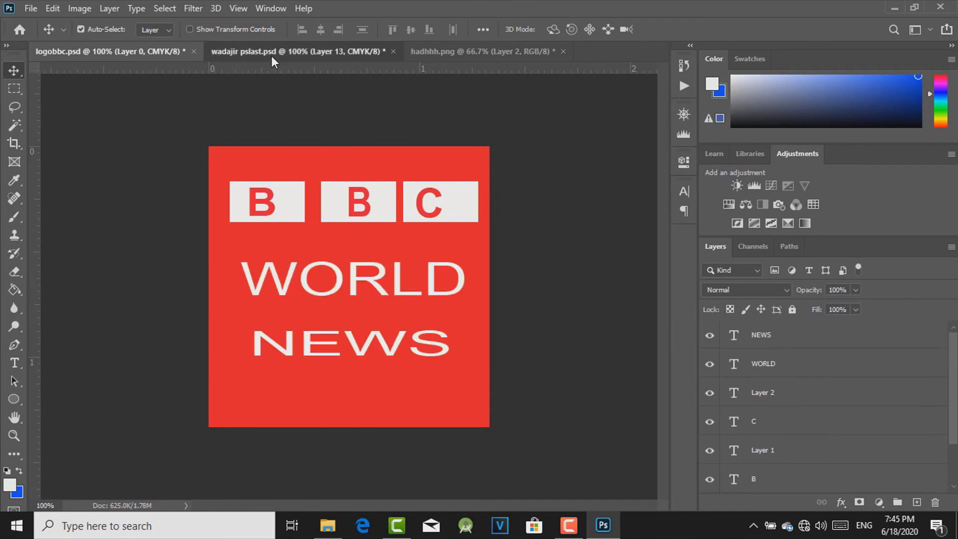
drag(118, 290, 344, 69)
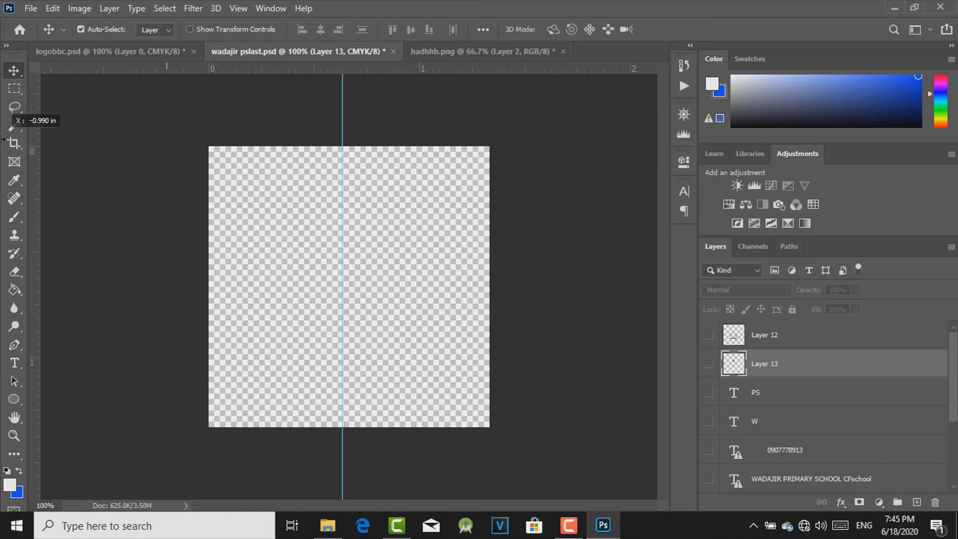
Step: Drag the vertical guide off the canvas and show the logo's lower layers
drag(344, 122, 30, 122)
scroll(814, 479, down, 3)
click(814, 479)
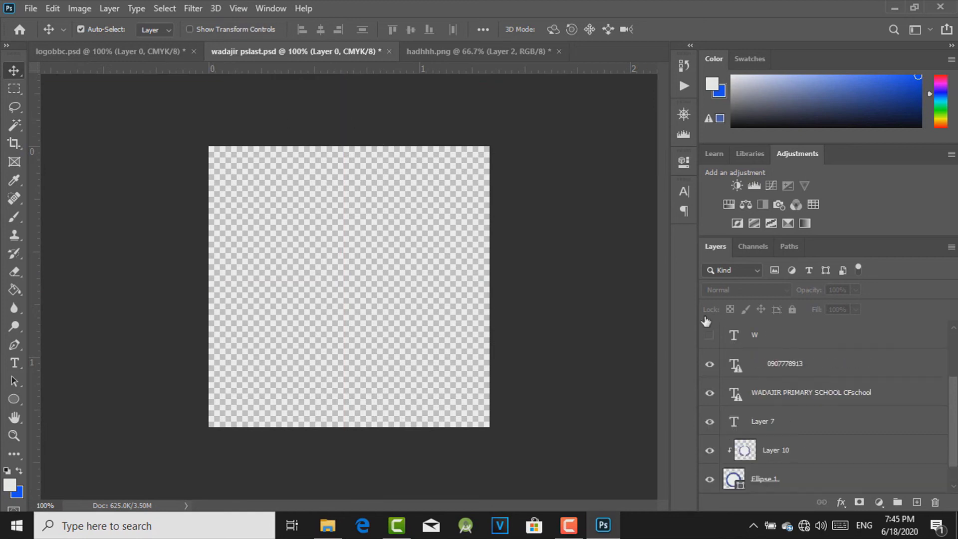
Step: Show Layer 12's book emblem behind W PS, then switch to hadhhh.png
scroll(823, 379, up, 2)
scroll(956, 389, up, 2)
scroll(709, 423, up, 1)
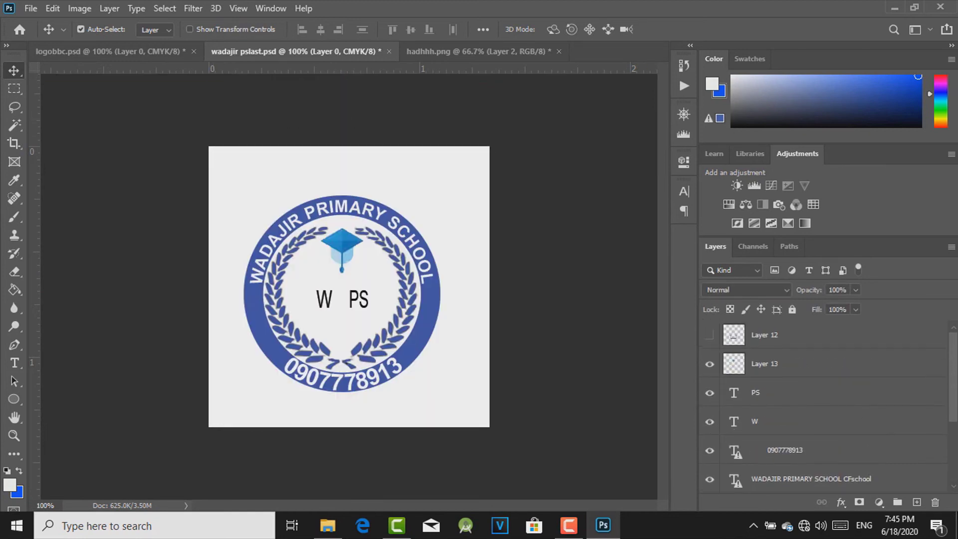
click(709, 335)
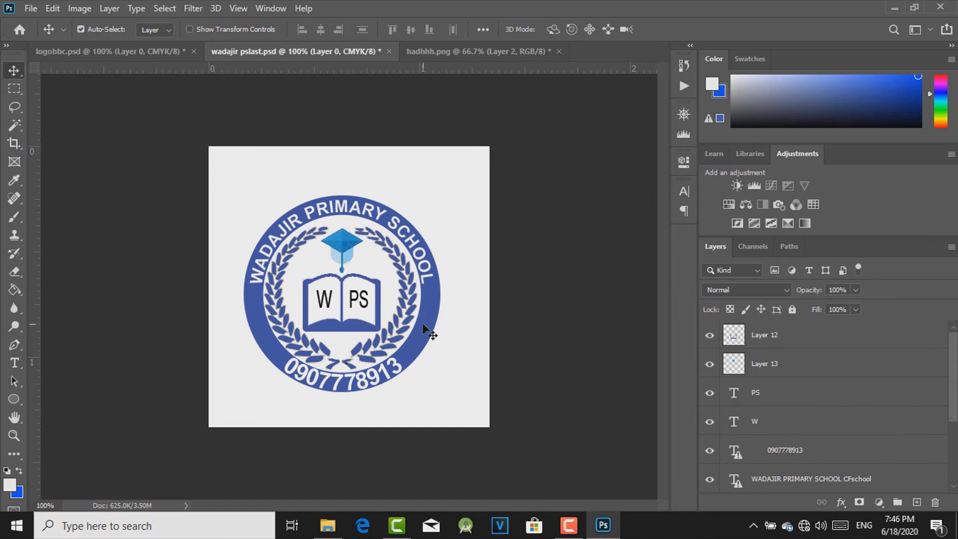
click(442, 52)
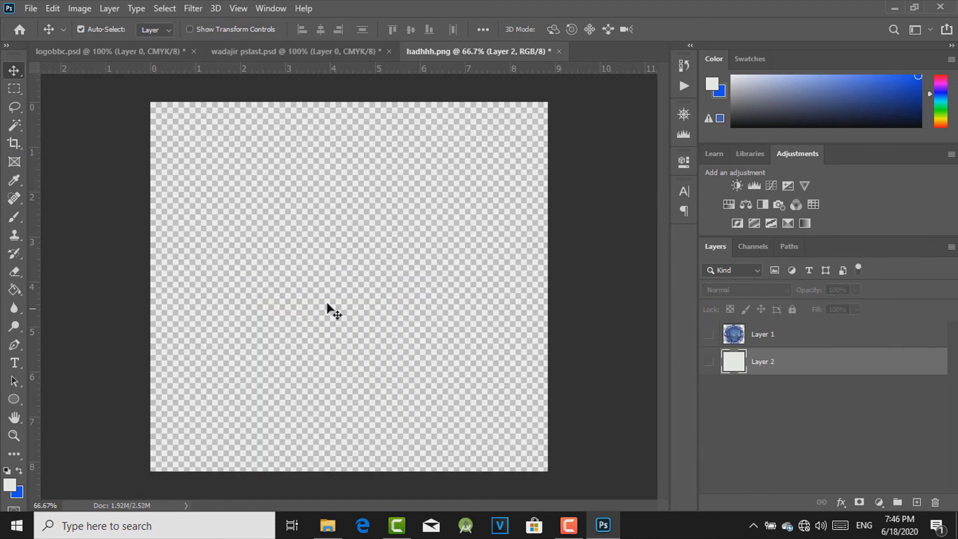
Step: Show Layer 2's light grey background and Layer 1's round blue logo
click(709, 362)
click(709, 334)
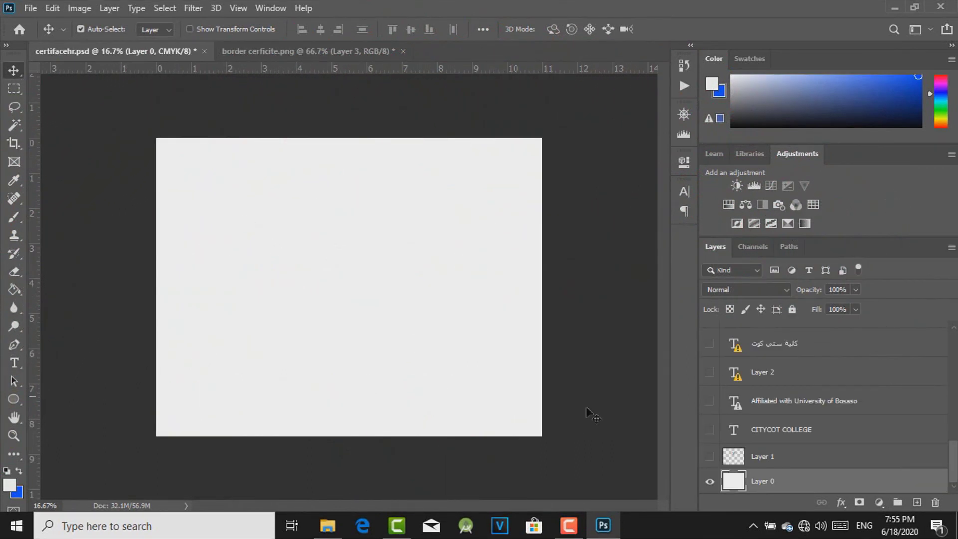
Step: Reveal the certificate's text layers, including the 'this is Certifacate Awarded' line
drag(709, 456, 708, 343)
mouse_move(953, 471)
mouse_down()
mouse_move(956, 403)
mouse_move(955, 449)
mouse_up()
scroll(789, 347, up, 5)
drag(708, 344, 708, 426)
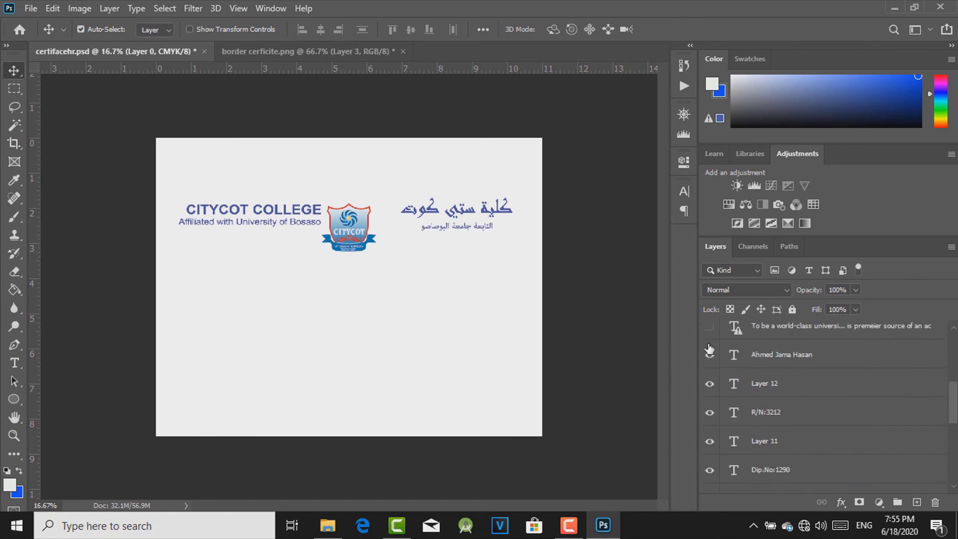
click(708, 426)
Step: Show the gold ornamental border layer, then switch to border cerficite.png
scroll(773, 454, up, 5)
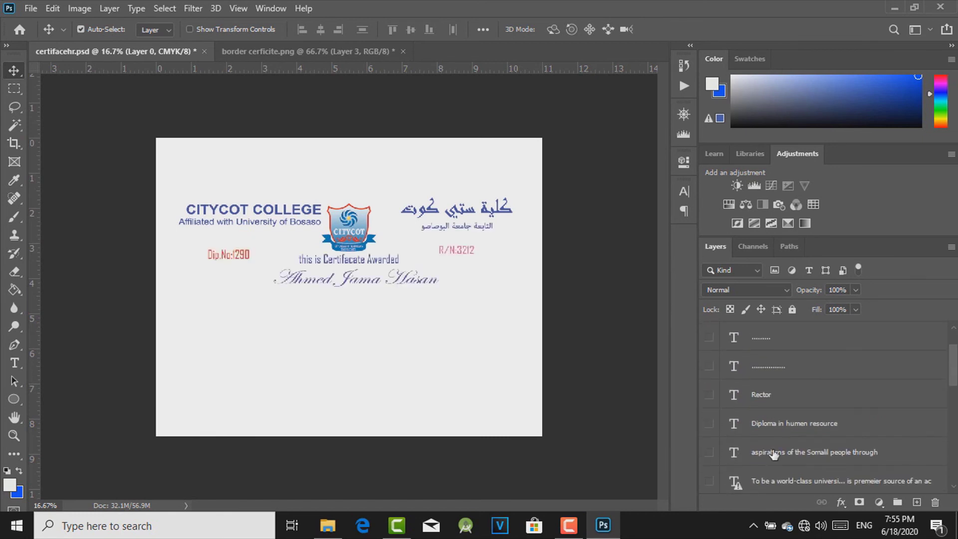
scroll(711, 370, up, 2)
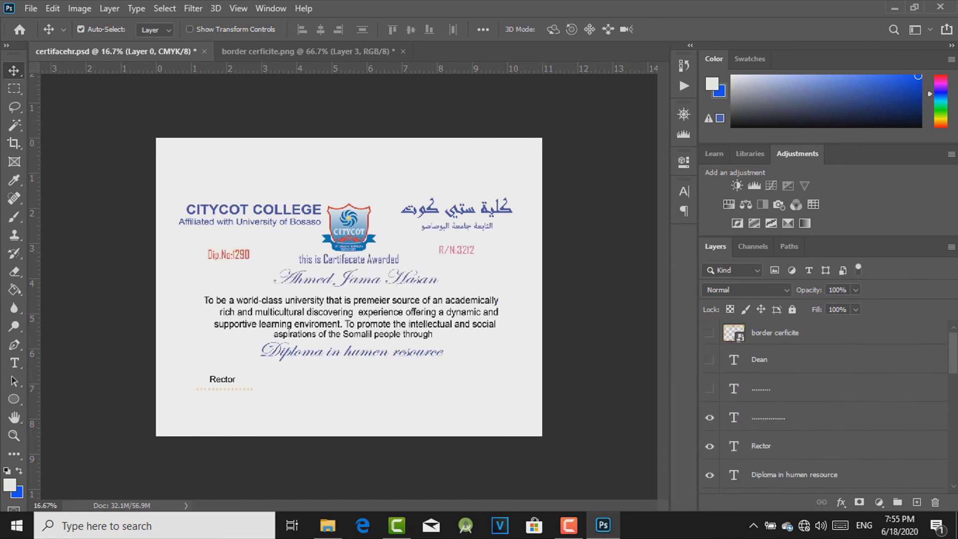
click(709, 332)
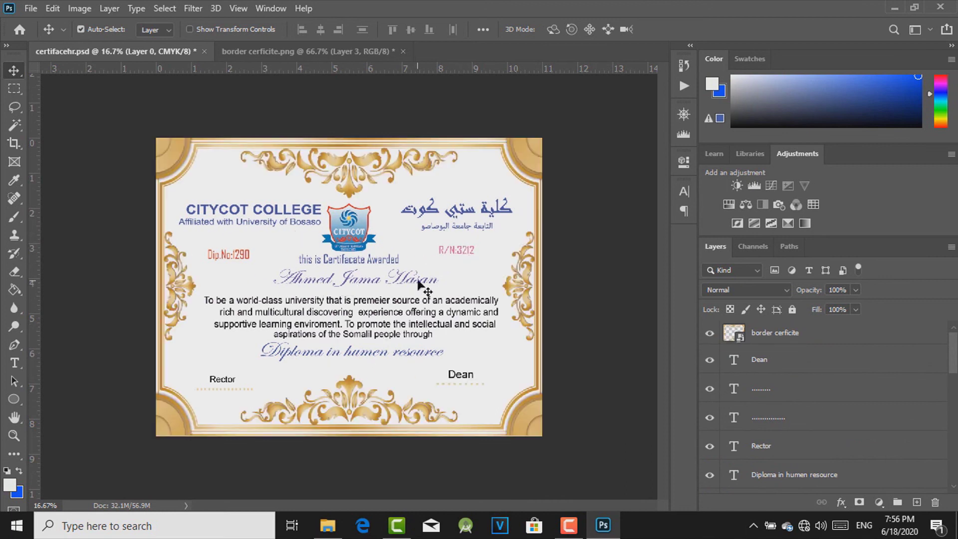
click(391, 49)
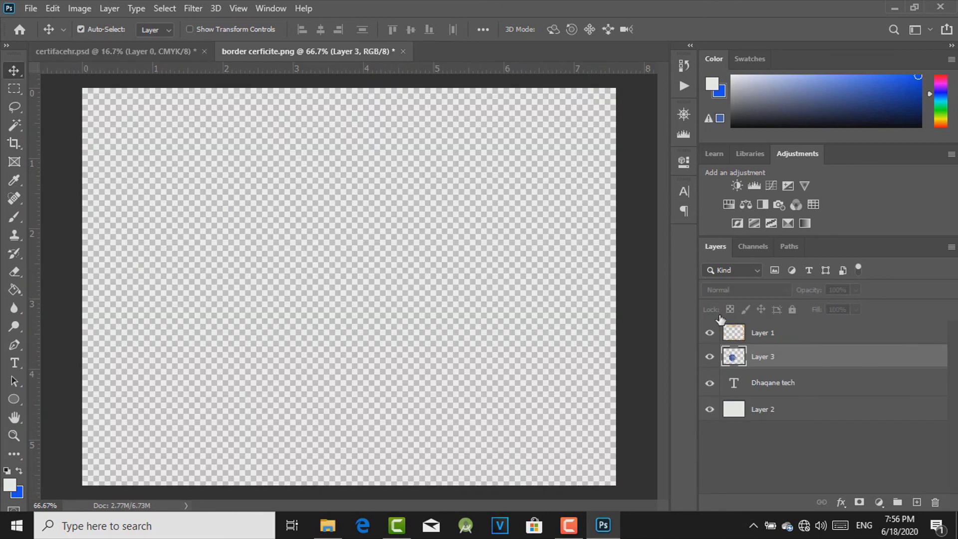